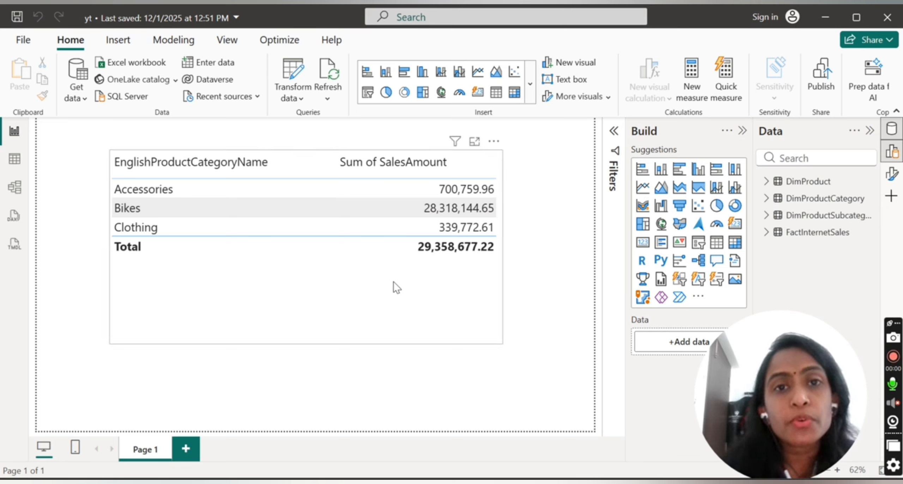
Step: Examine the columns of the FactInternetSales table in table view, from ProductKey through to ShipDate
left_click(176, 41)
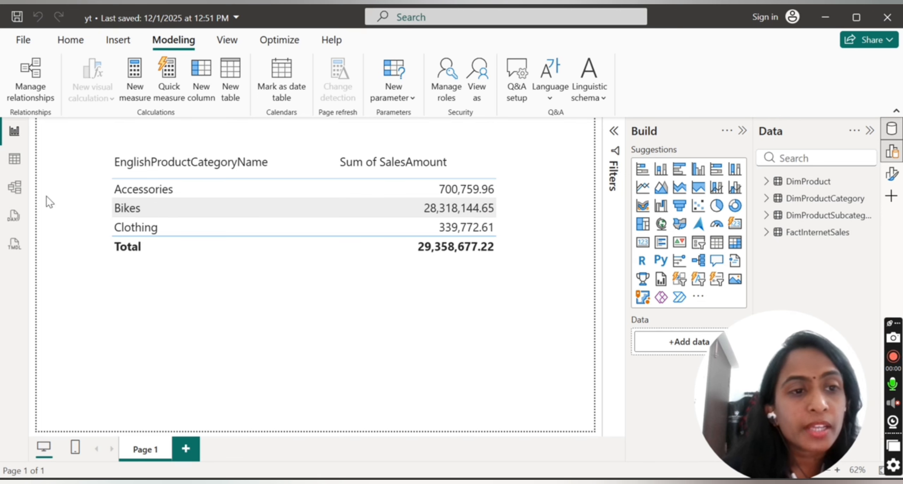
left_click(16, 165)
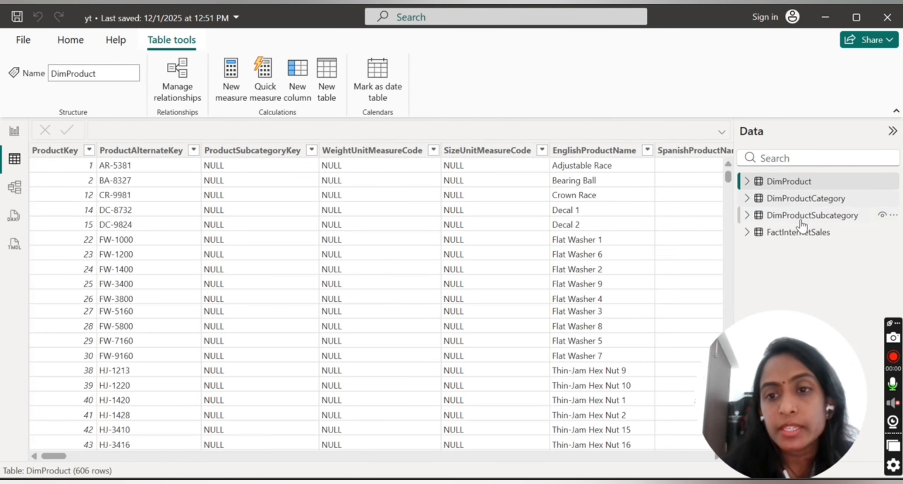
left_click(796, 236)
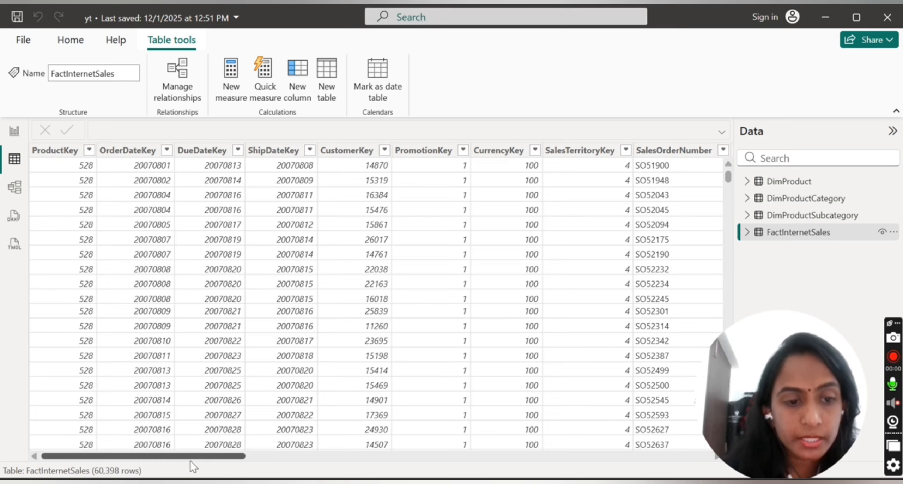
left_click_drag(187, 456, 446, 441)
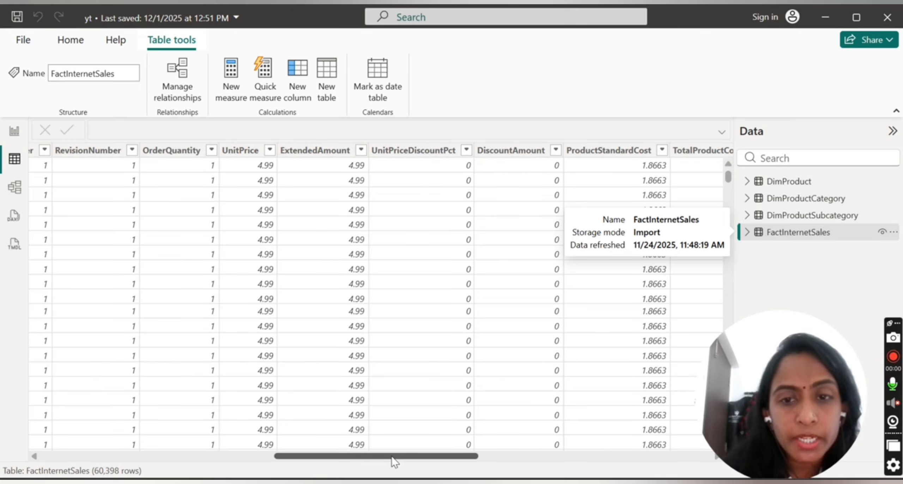
left_click_drag(397, 460, 476, 473)
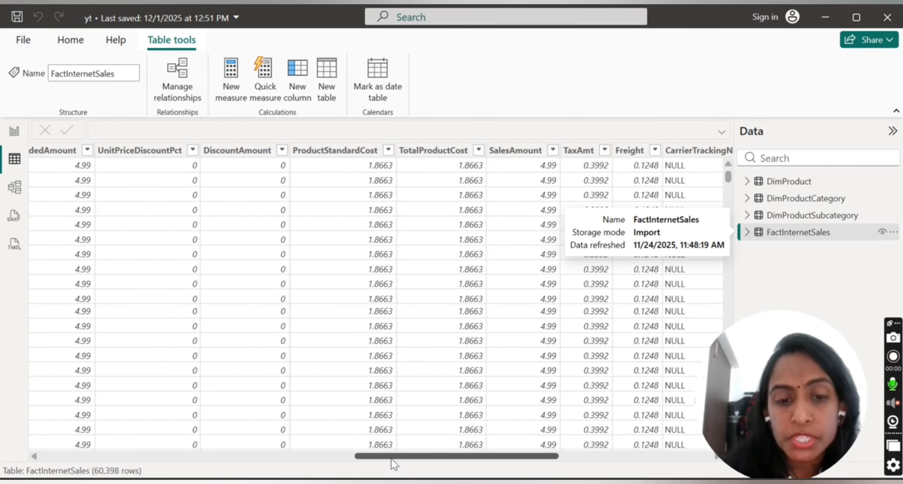
left_click_drag(393, 458, 573, 459)
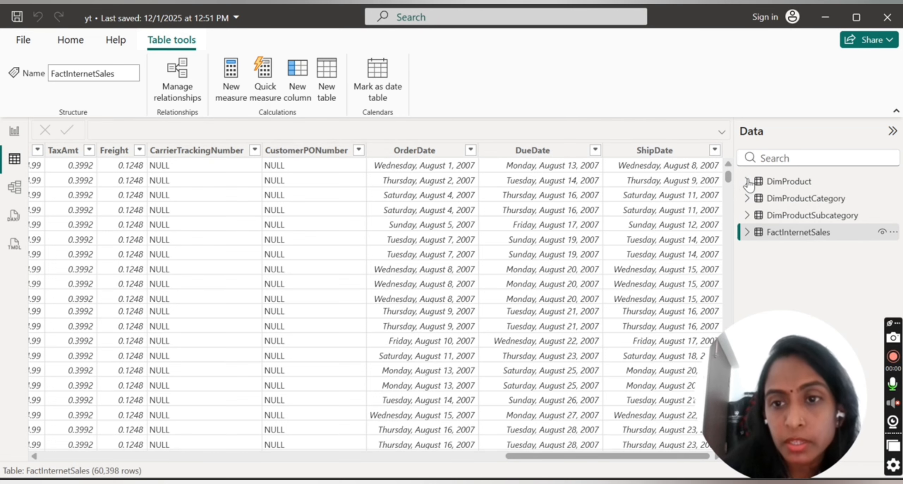
mouse_move(792, 233)
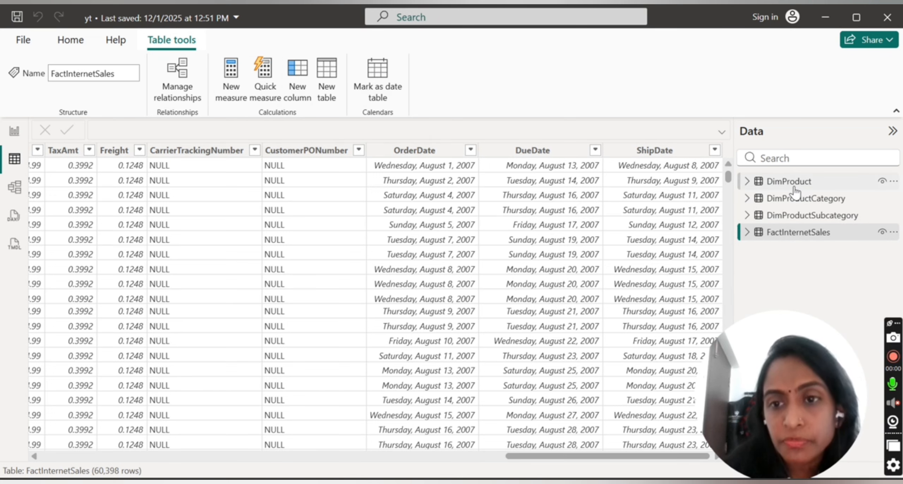
Step: Add a new calculated column to the FactInternetSales table and name it TotalSales
left_click(893, 233)
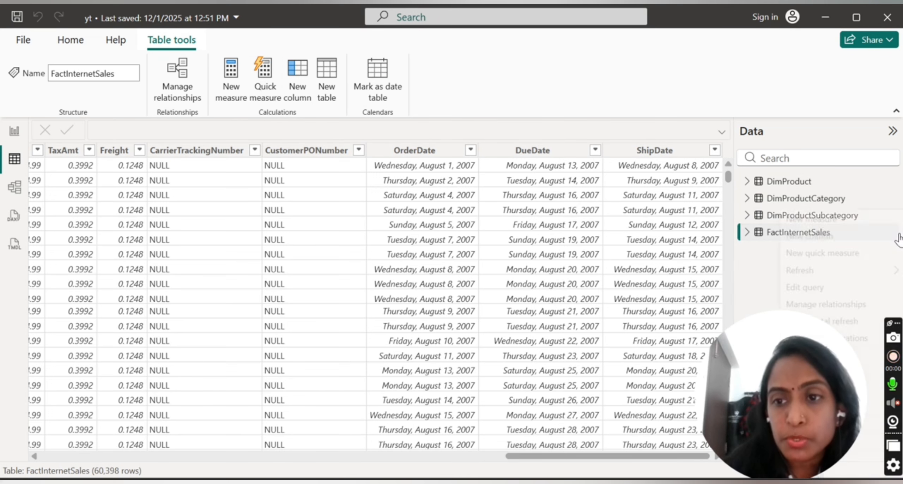
left_click(811, 236)
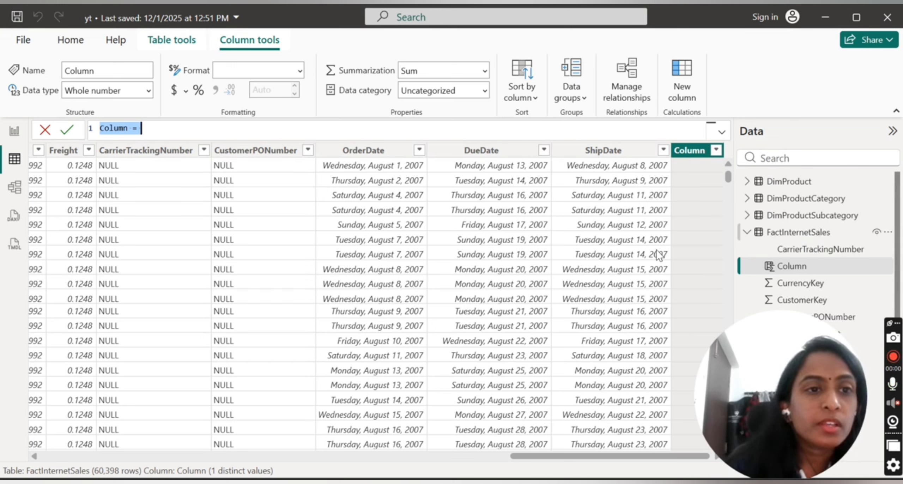
left_click(341, 131)
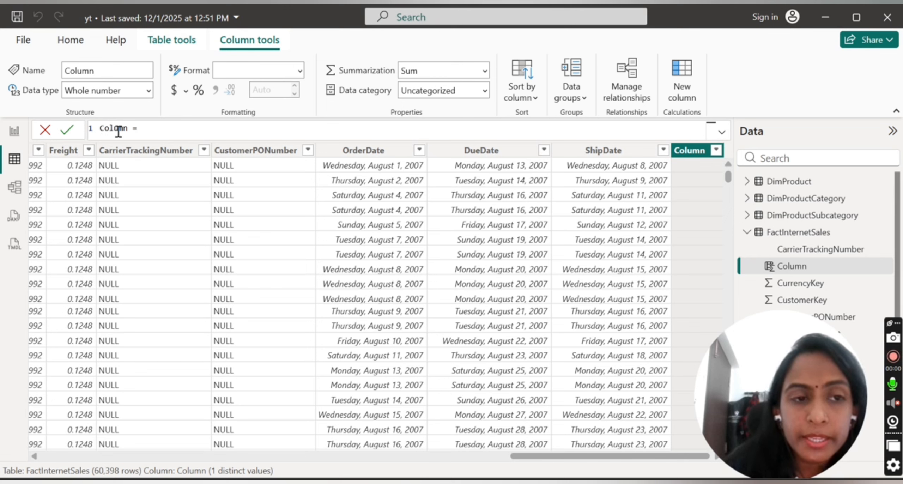
key("BackSpace")
key("BackSpace")
key("BackSpace")
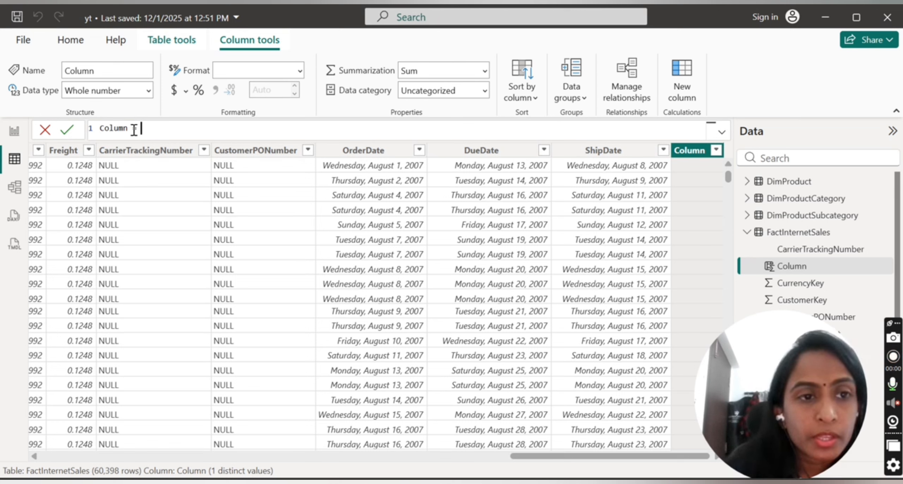
left_click(129, 130)
key("BackSpace")
key("BackSpace")
key("BackSpace")
key("BackSpace")
key("BackSpace")
key("BackSpace")
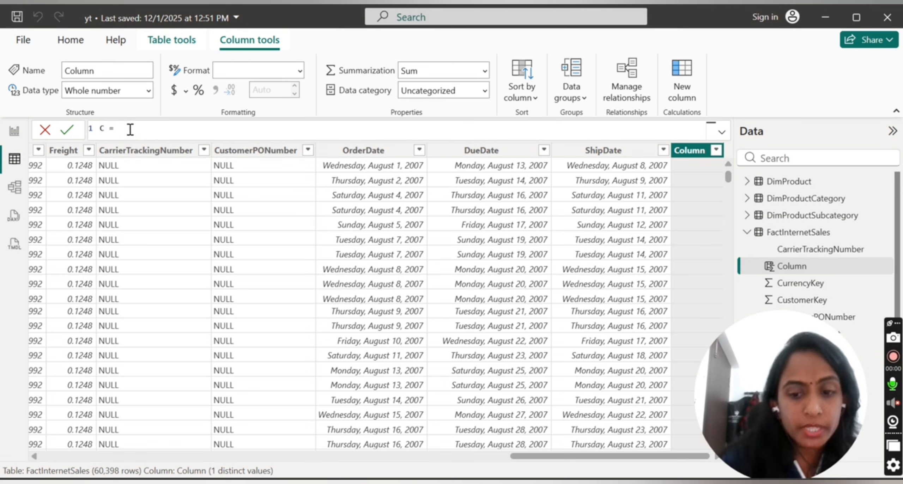
type("totalSales")
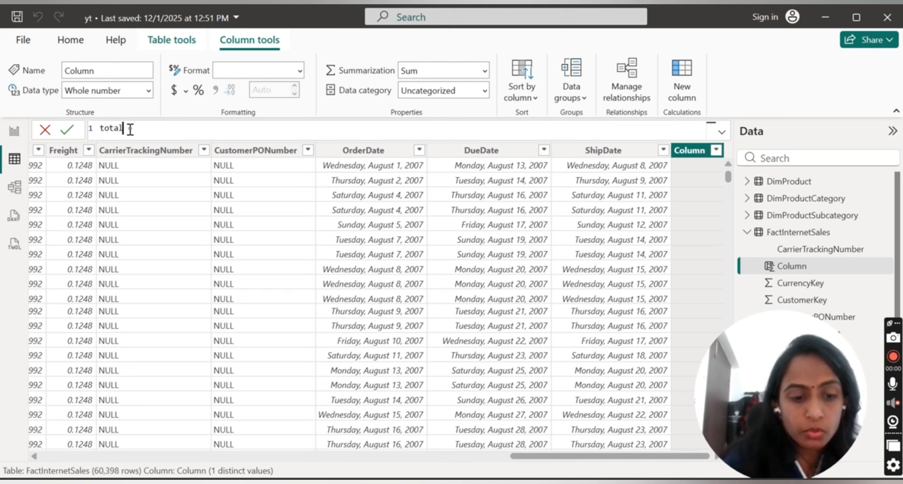
left_click(106, 128)
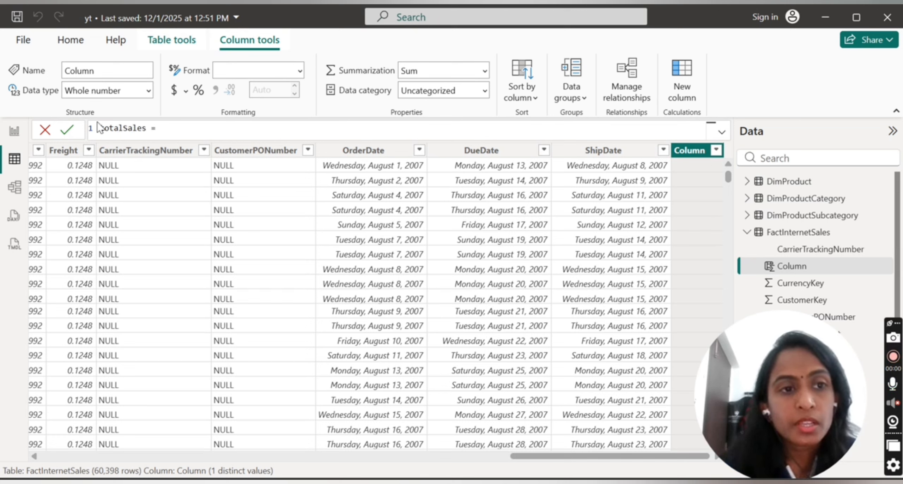
key("BackSpace")
type("T")
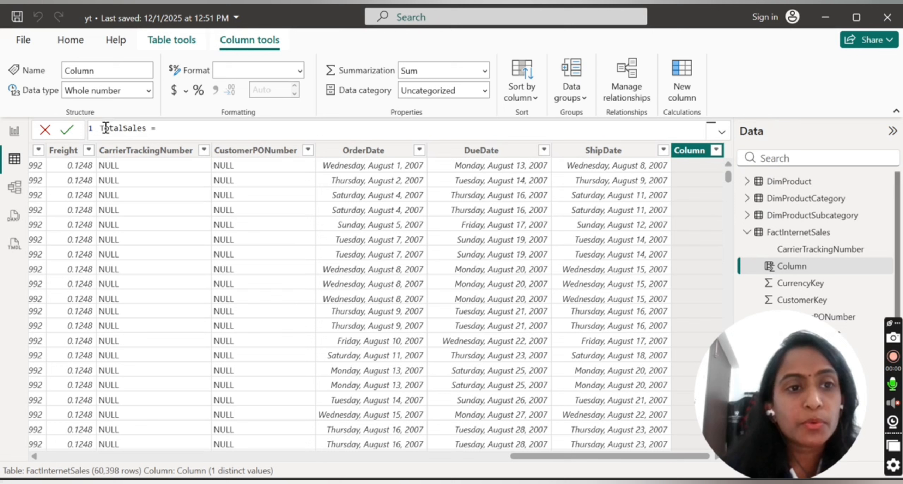
left_click(171, 131)
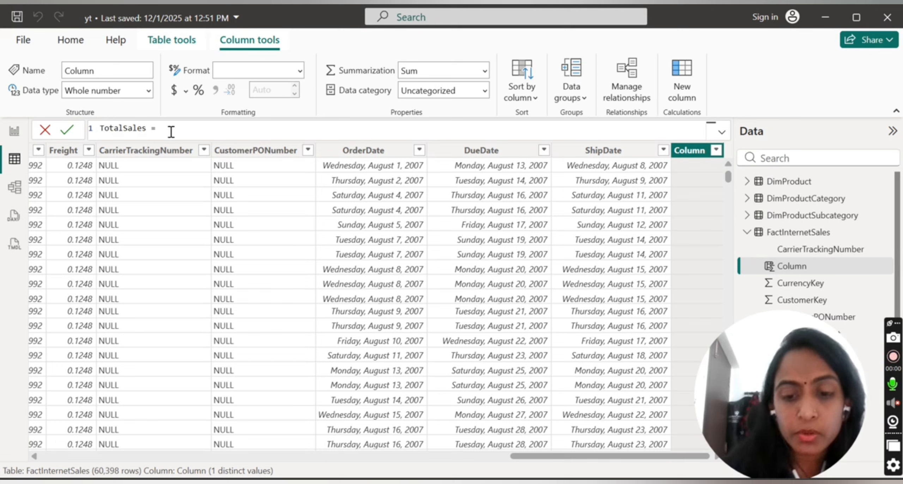
Step: Define the TotalSales column as FactInternetSales[OrderQuantity]* FactInternetSales[SalesAmount] and commit the formula
type("orde")
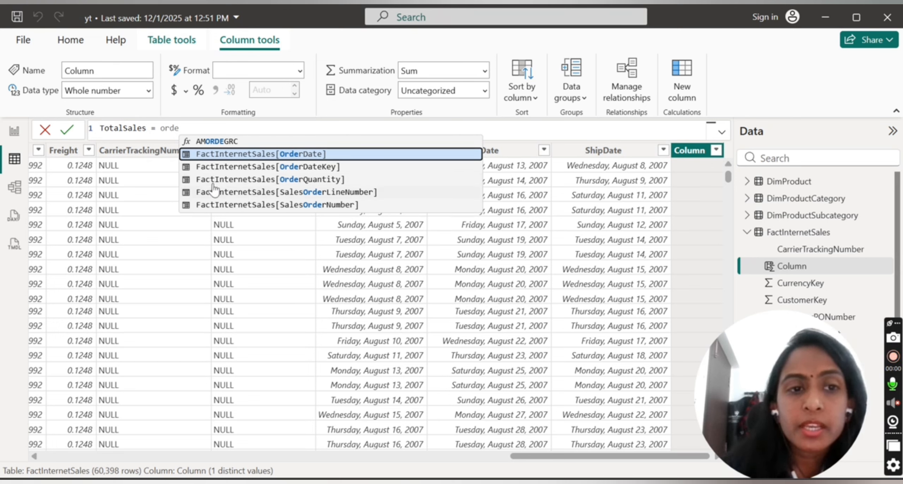
left_click(288, 181)
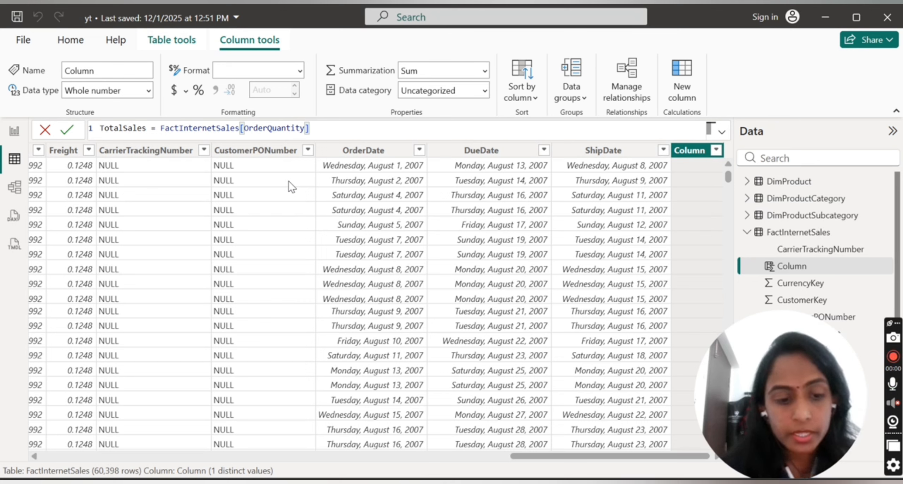
type("*")
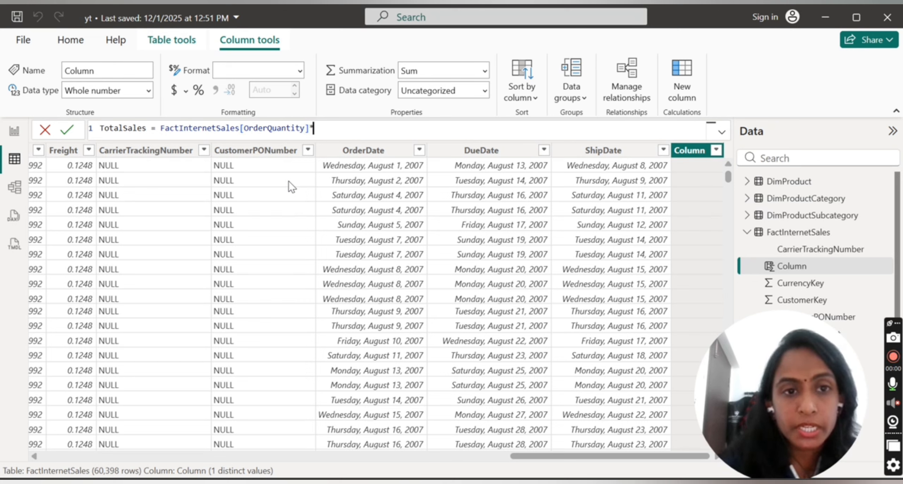
type(" sales")
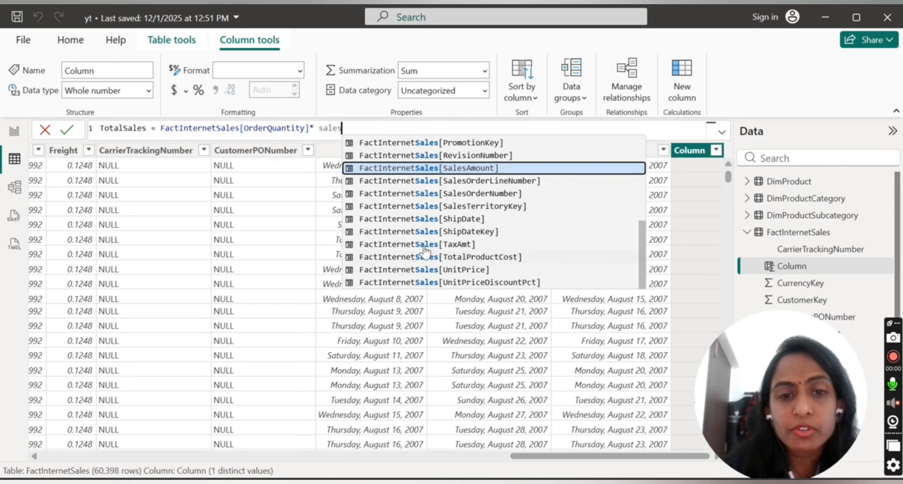
left_click(394, 166)
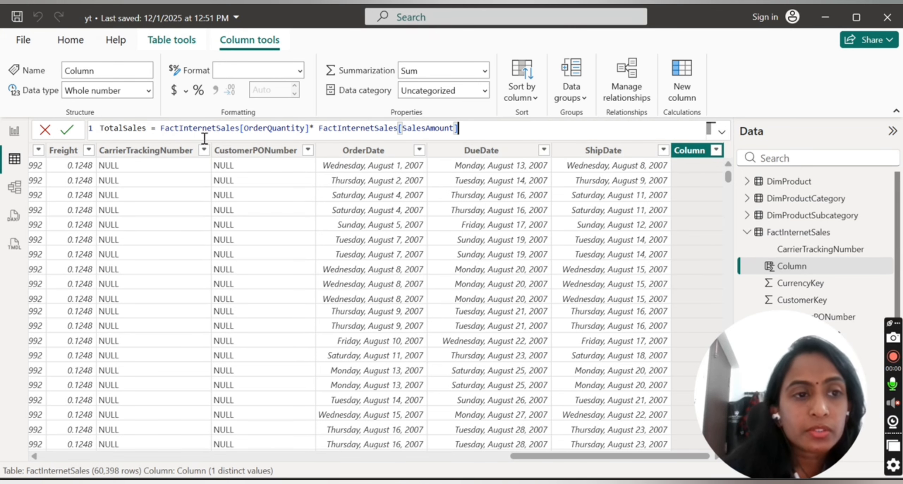
left_click(67, 129)
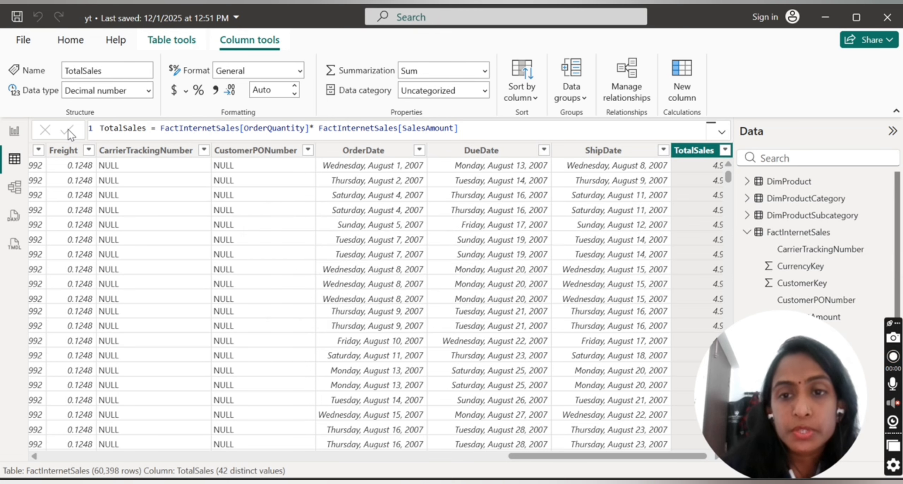
Step: Examine the row values of the TotalSales column and compare them with the category table on the report page
left_click_drag(514, 456, 518, 456)
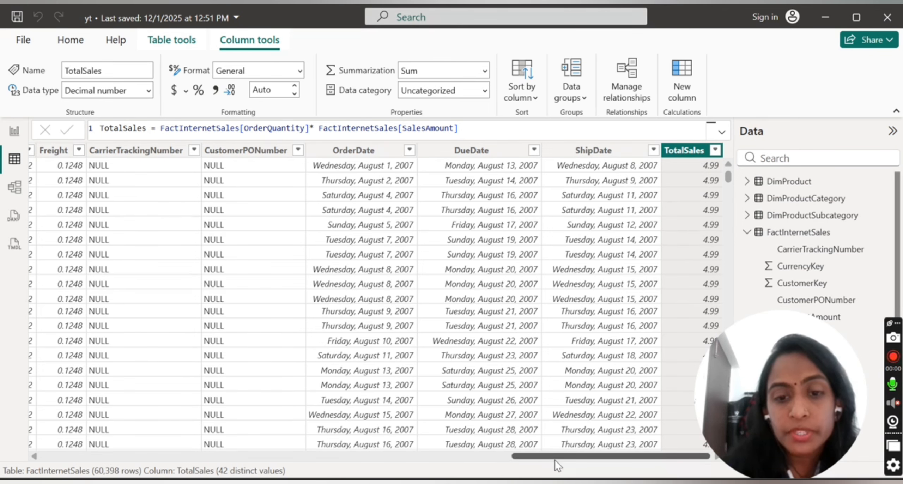
left_click_drag(554, 460, 583, 461)
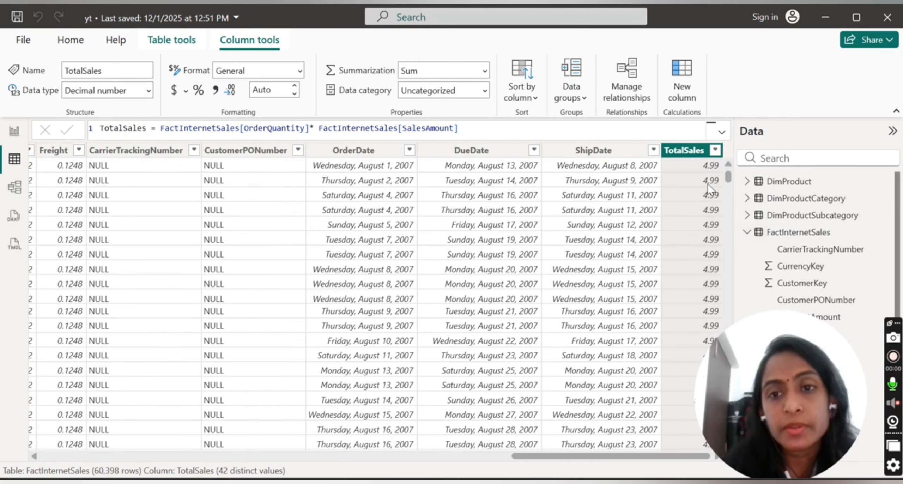
left_click(14, 132)
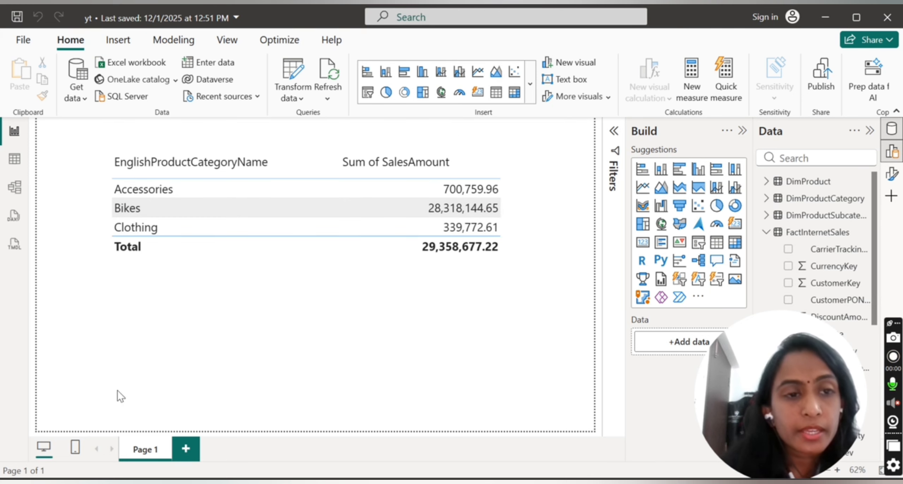
left_click(10, 163)
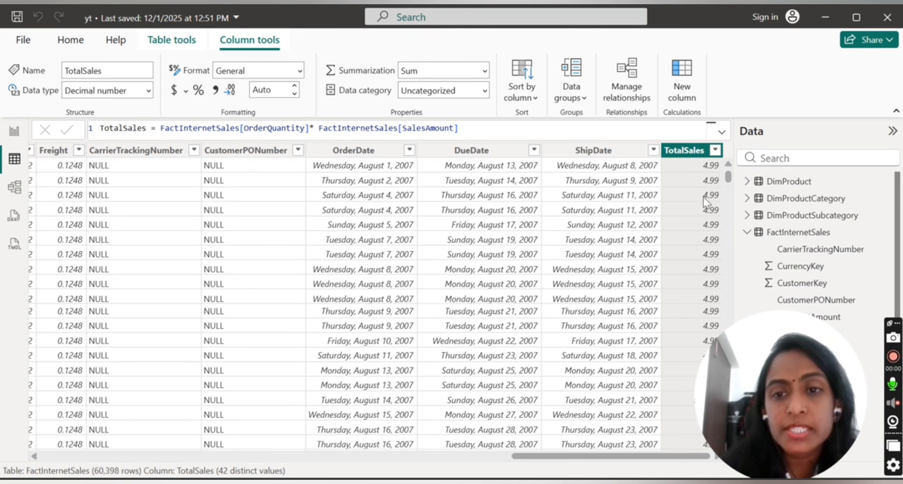
Step: Return to the report page and add a new measure named TotalSales to the FactInternetSales table
left_click(14, 137)
left_click(180, 43)
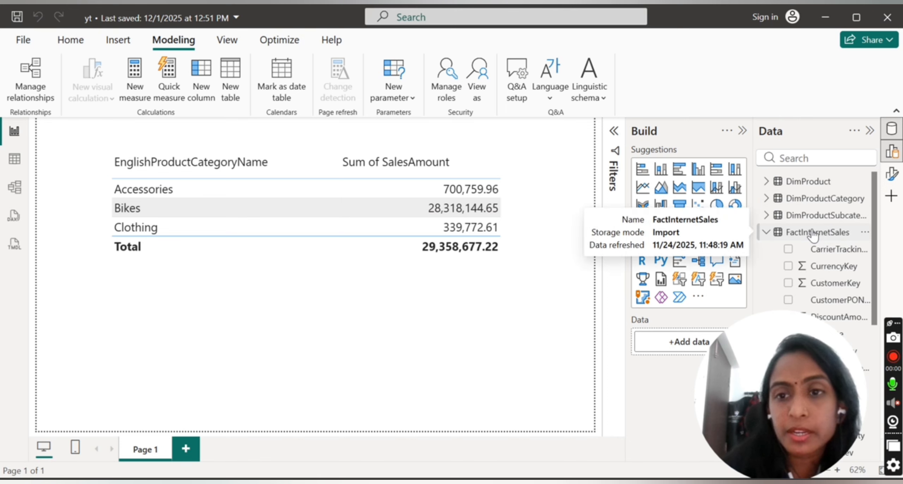
left_click(865, 232)
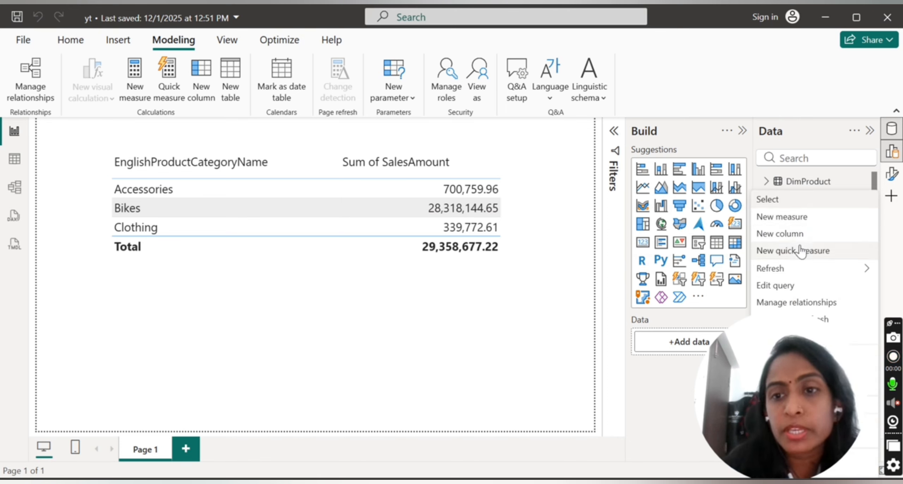
left_click(785, 218)
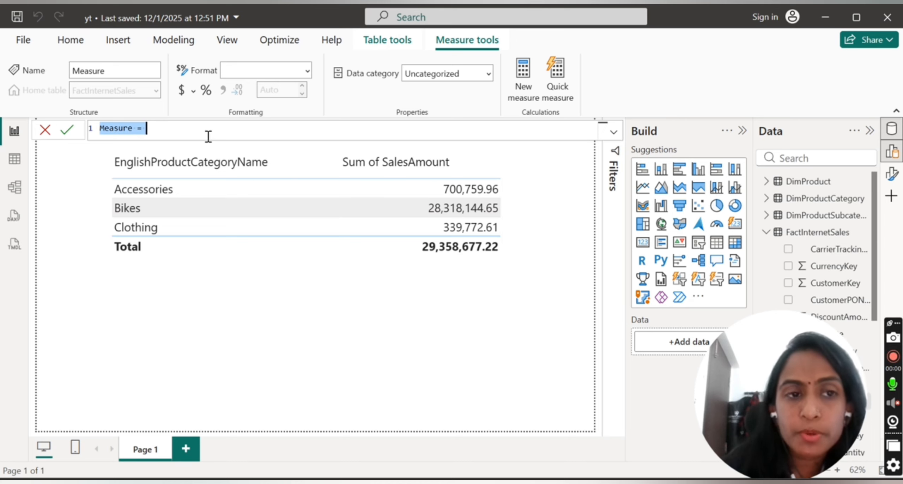
left_click(137, 130)
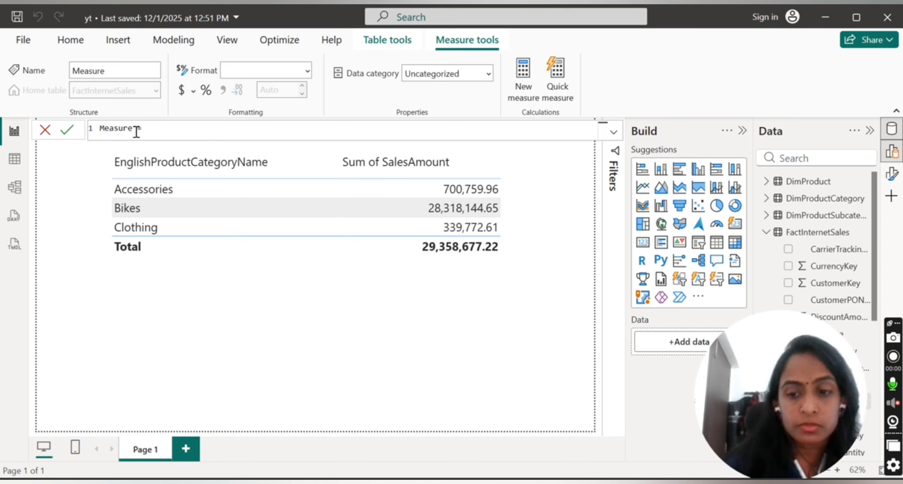
key("BackSpace")
key("BackSpace")
key("BackSpace")
key("BackSpace")
key("BackSpace")
key("BackSpace")
key("BackSpace")
key("BackSpace")
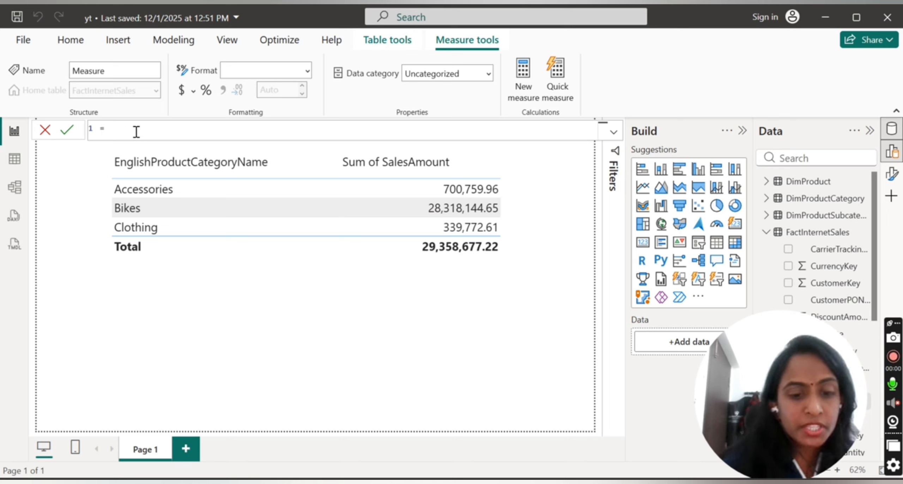
type("Total\\")
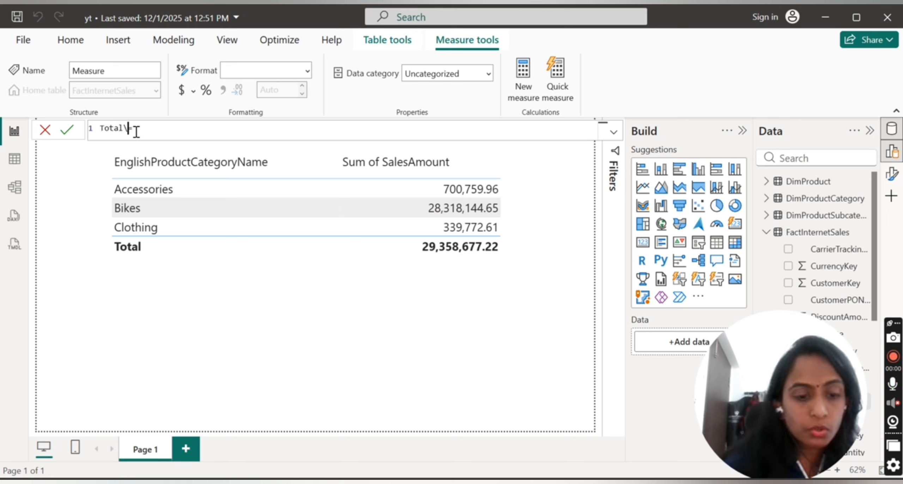
key("BackSpace")
type("Sa")
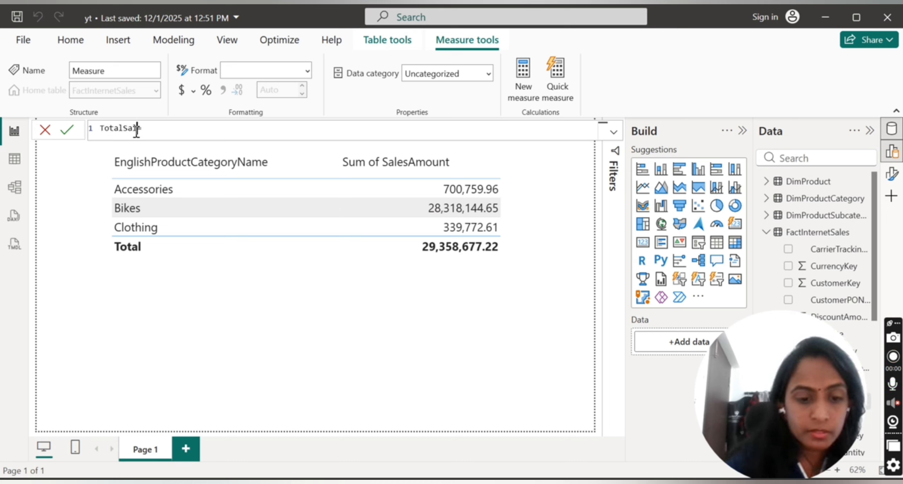
type("les =")
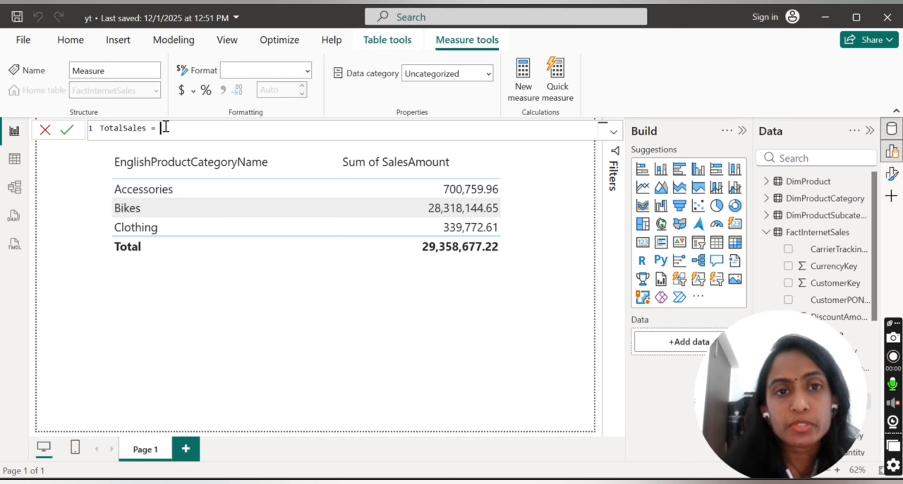
Step: Define the new measure as SUM(FactInternetSales[TotalSales]) and try to commit it under the name TotalSales
type("su")
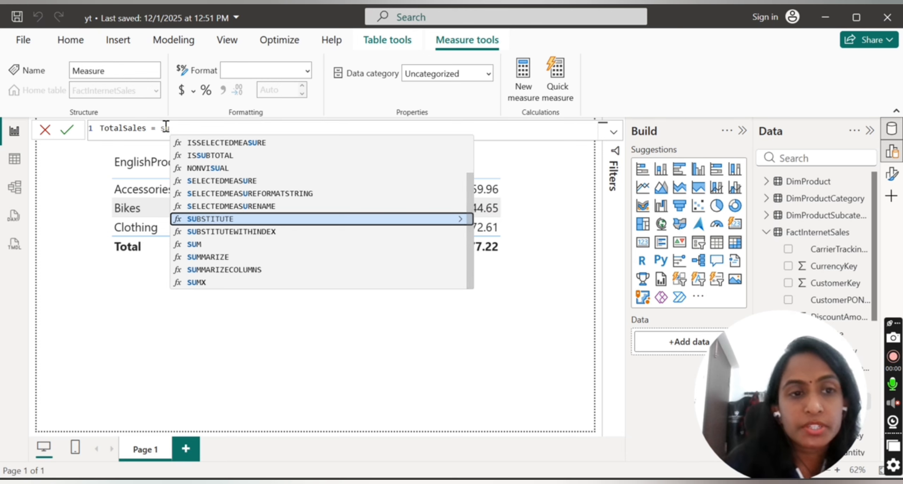
type("m(")
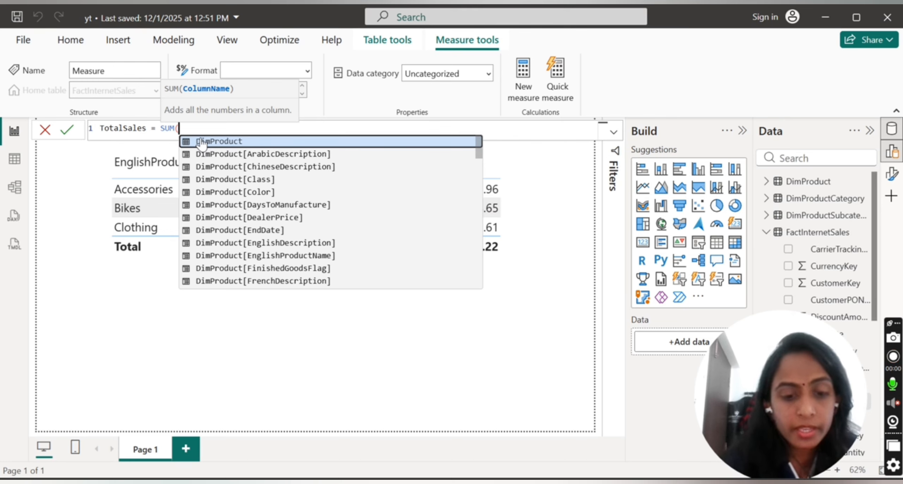
type("total")
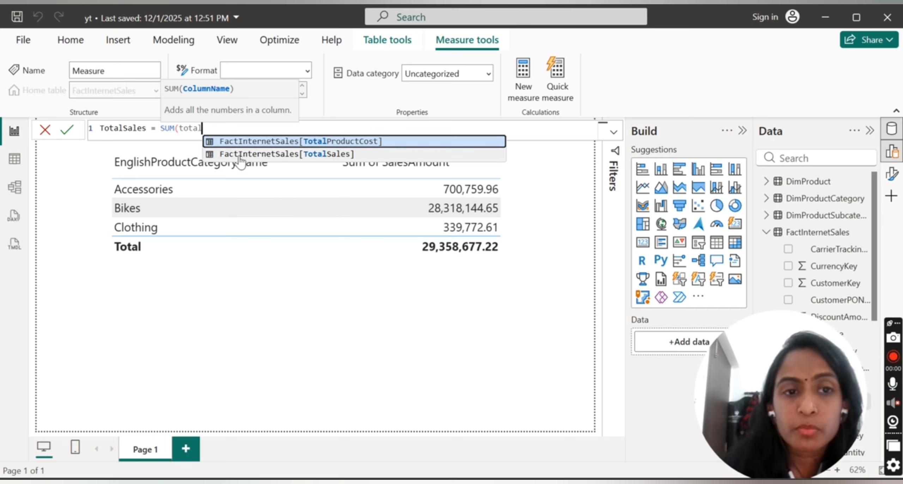
left_click(280, 154)
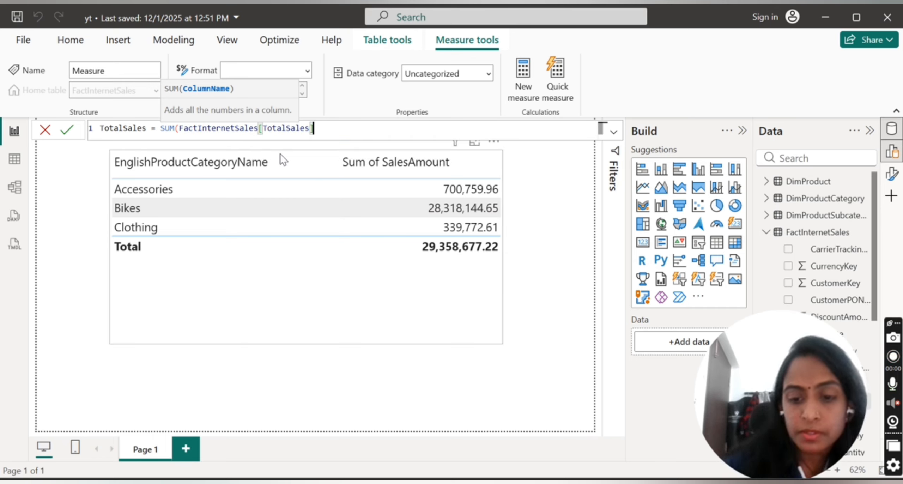
type(")")
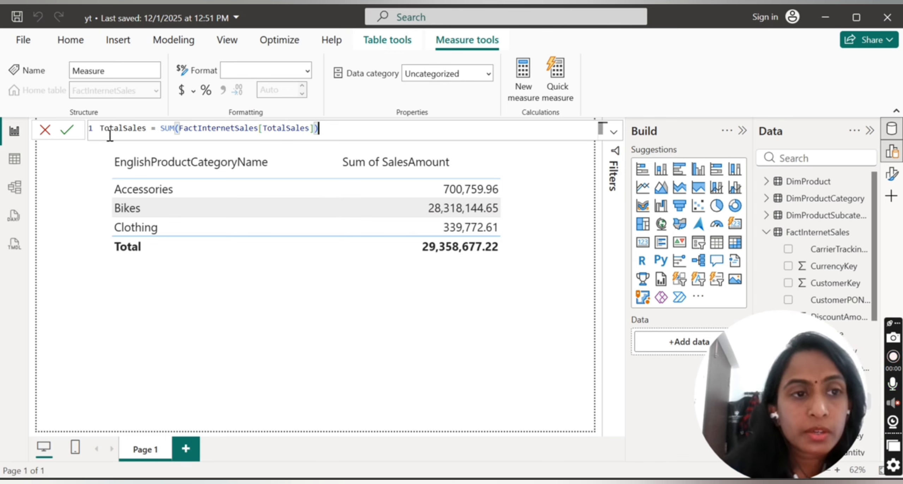
left_click(67, 130)
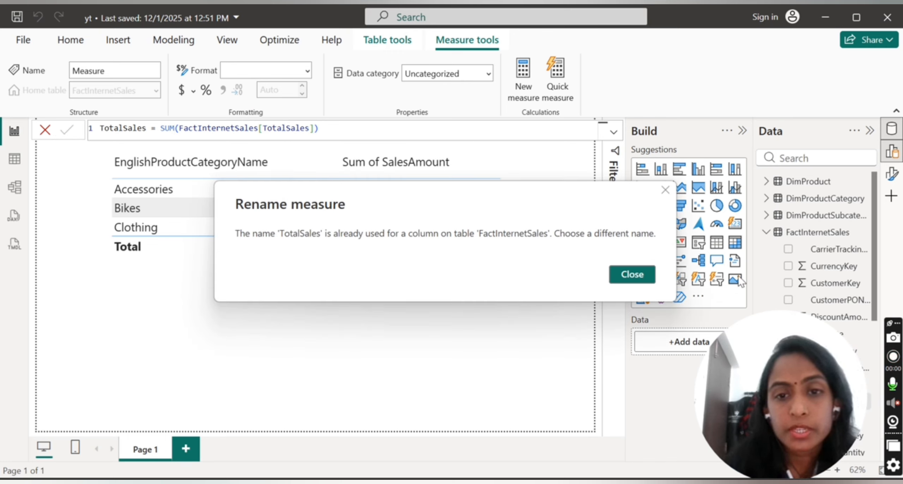
left_click(632, 275)
Step: Change the measure's name in its formula to TotalSalesAmt and commit it
left_click(148, 131)
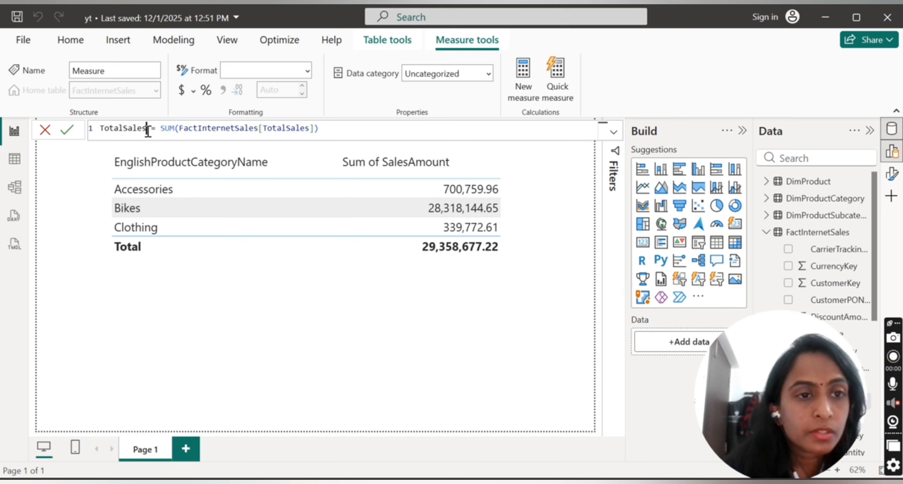
type("A")
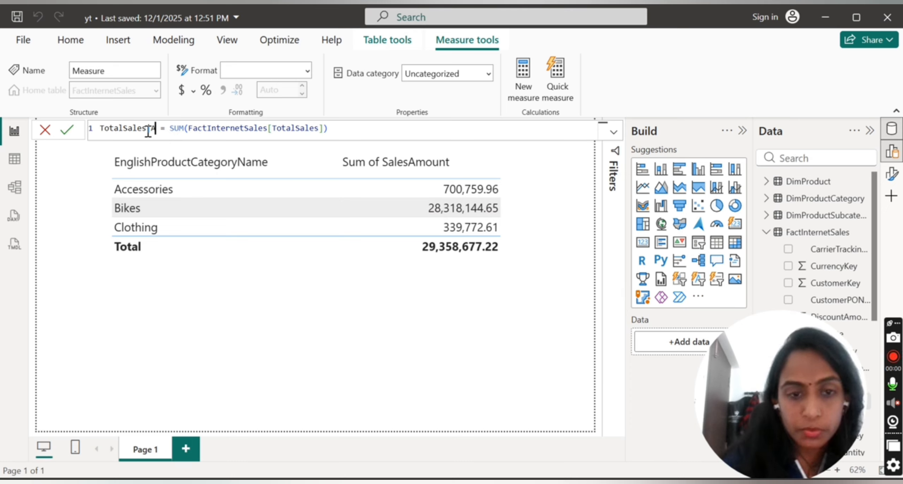
key("BackSpace")
key("BackSpace")
type("Amt")
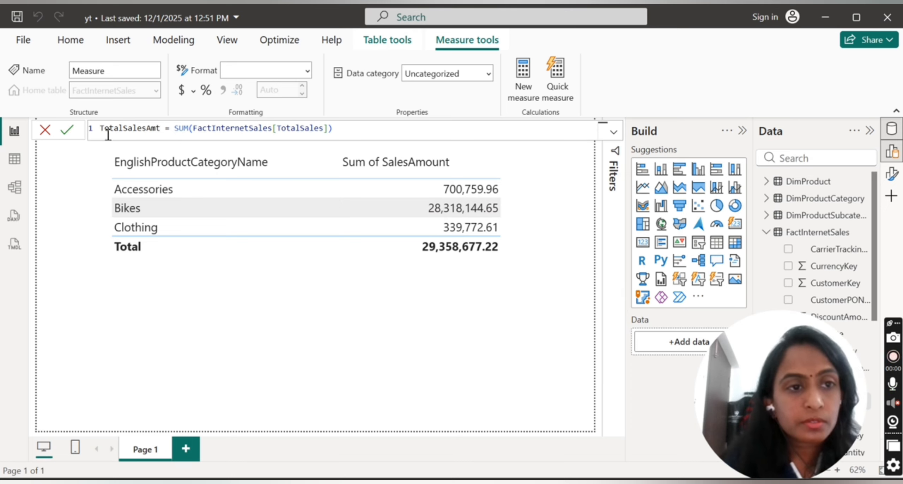
left_click(74, 134)
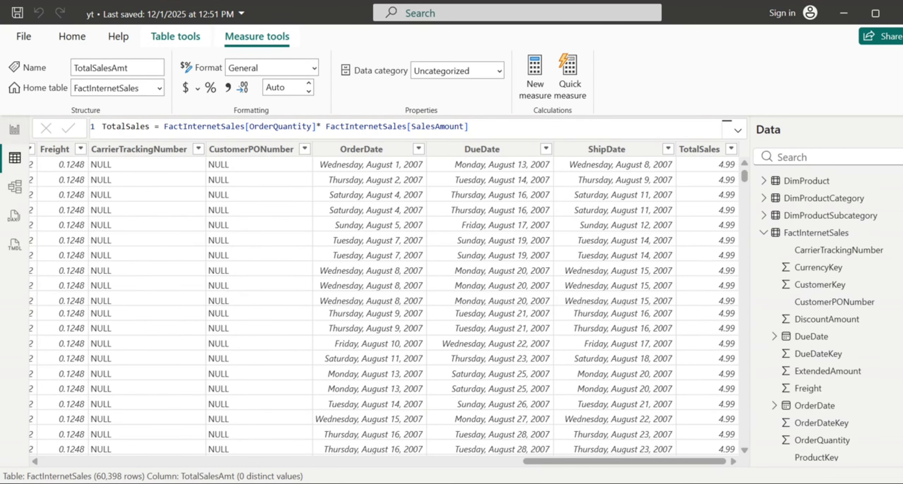
Step: Return to the report page, insert a card visual and place it below the category table
left_click_drag(581, 461, 631, 469)
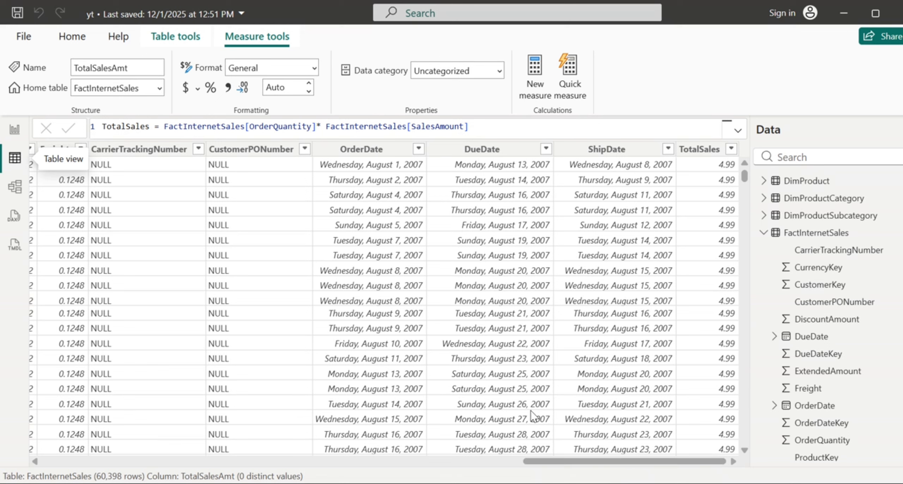
left_click(14, 130)
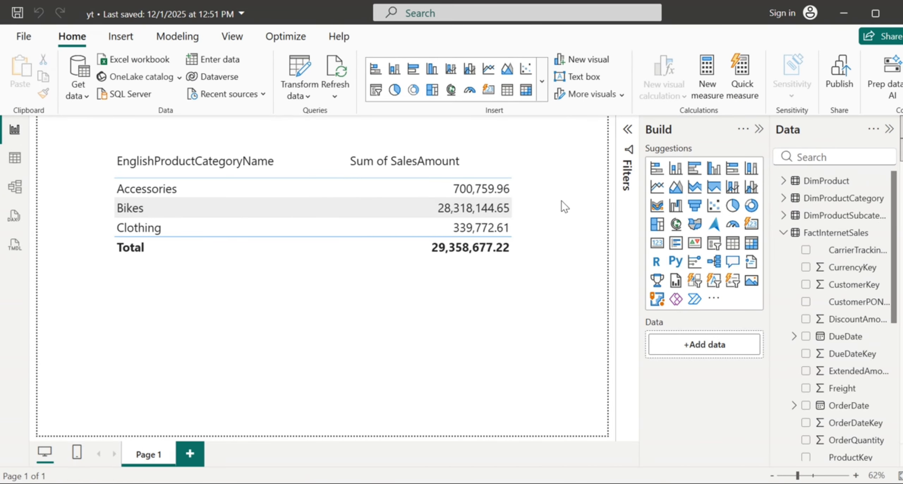
left_click(543, 82)
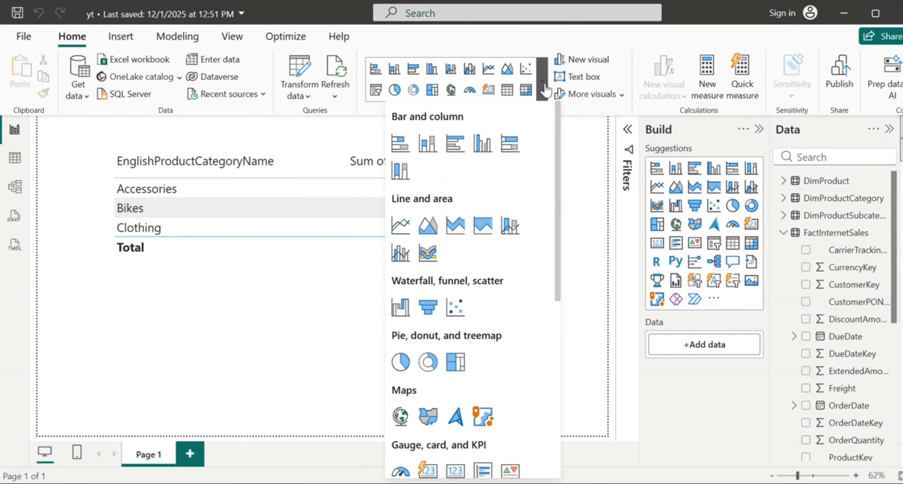
left_click(455, 465)
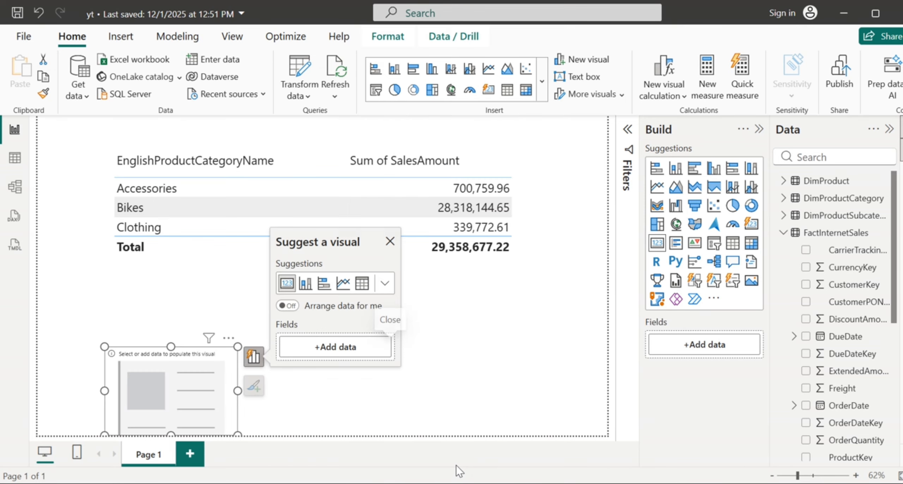
left_click_drag(241, 363, 397, 291)
Step: Add the TotalSalesAmt measure to the card, and enlarge and centre the card below the category table
left_click(245, 284)
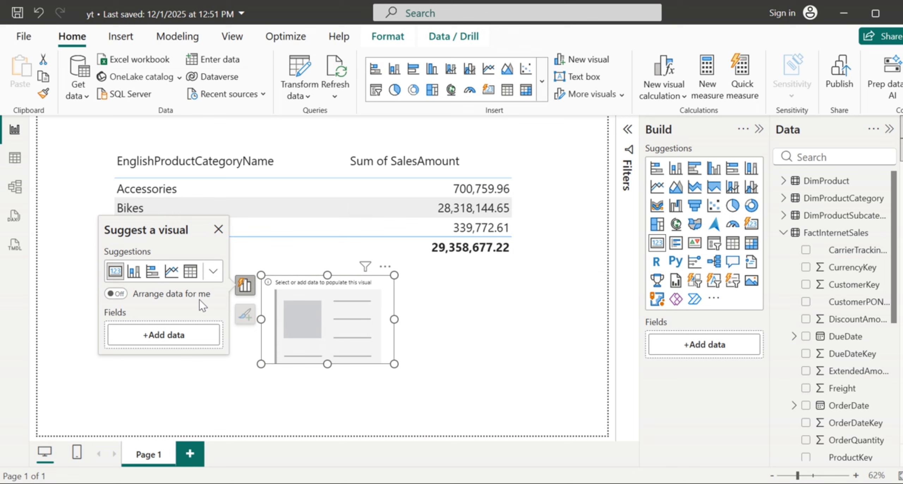
left_click(168, 341)
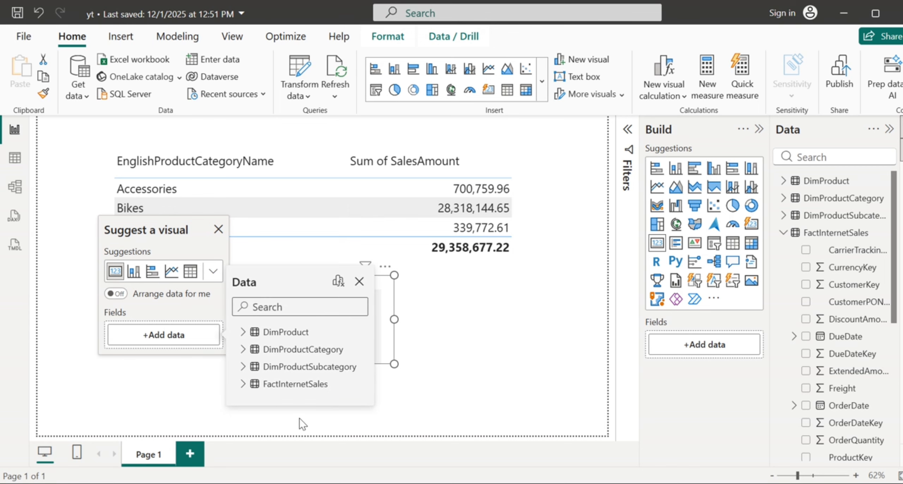
type("total")
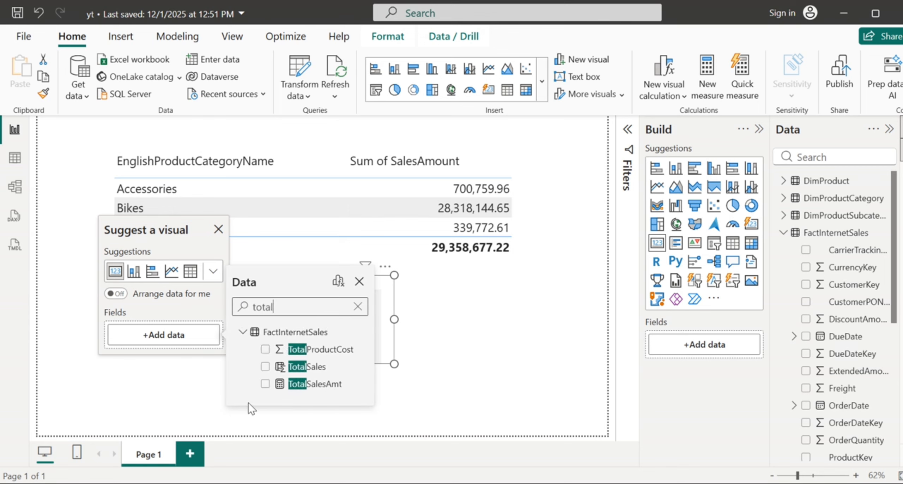
left_click(265, 383)
left_click(359, 282)
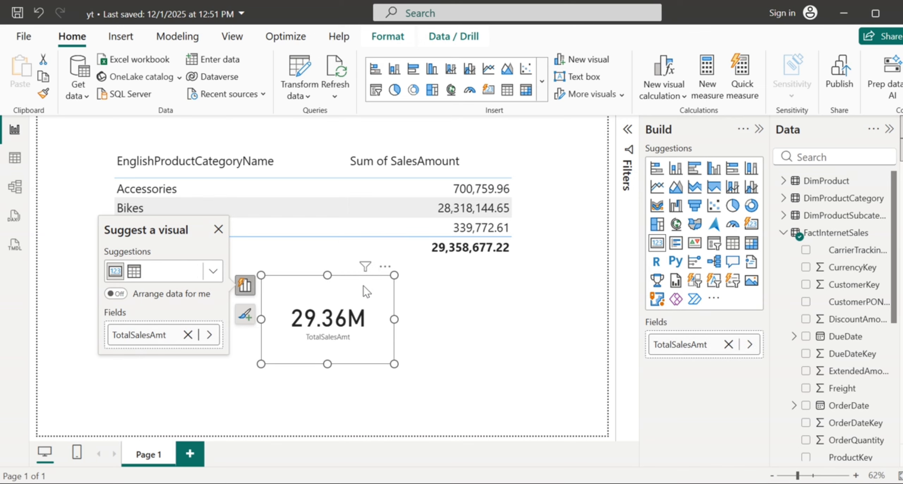
left_click(218, 229)
left_click_drag(394, 364, 544, 413)
left_click_drag(487, 352, 440, 353)
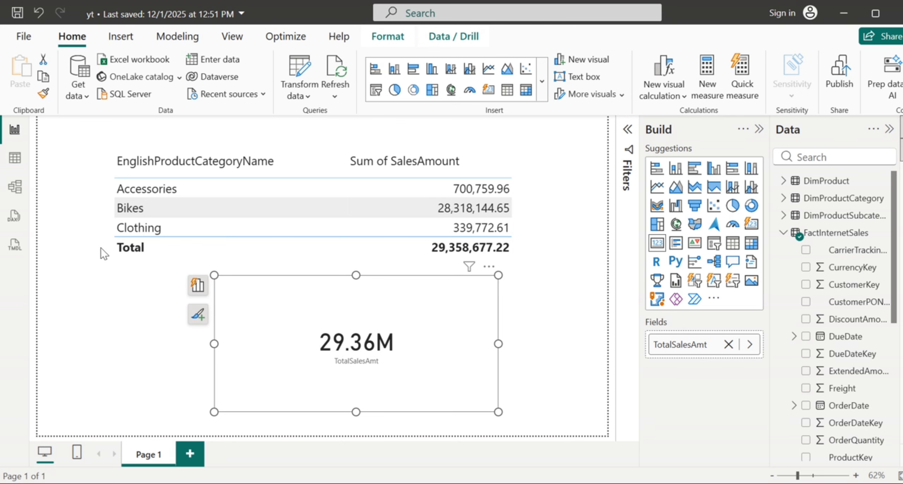
Step: Compare the FactInternetSales table data with the report card, and locate TotalSales and TotalSalesAmt among the table's fields
left_click(17, 164)
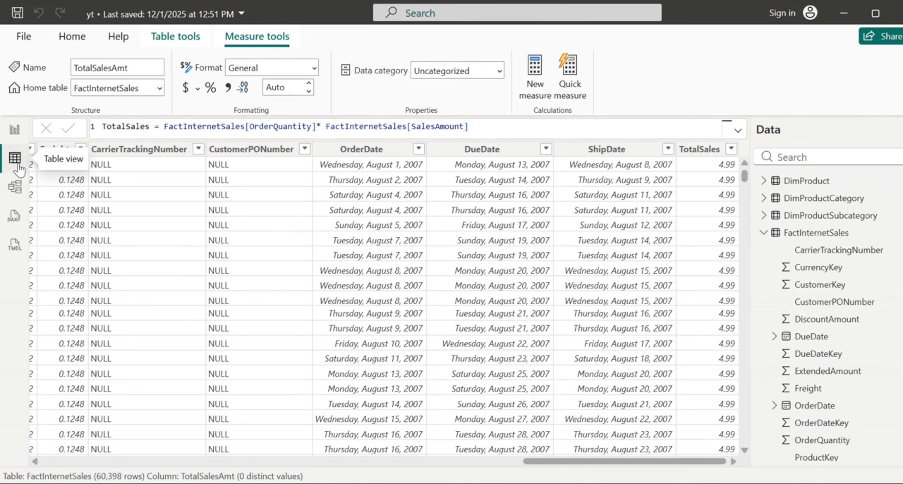
left_click(15, 130)
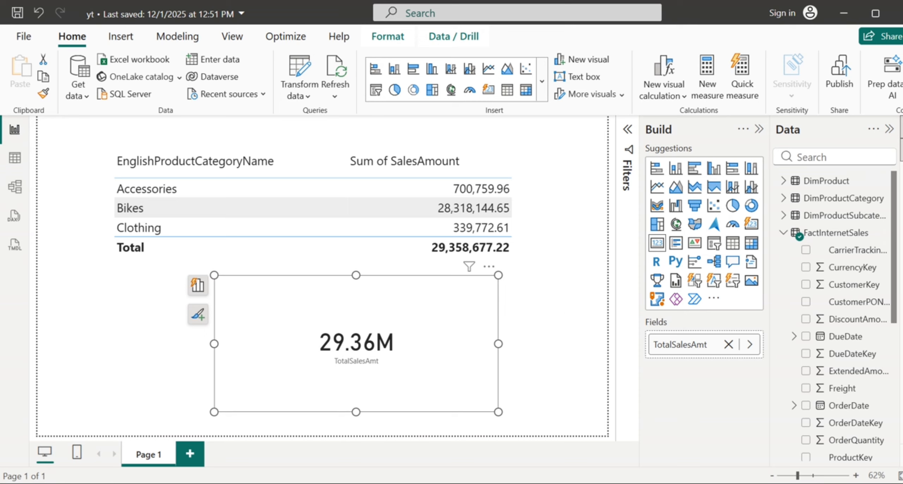
left_click_drag(896, 194, 900, 334)
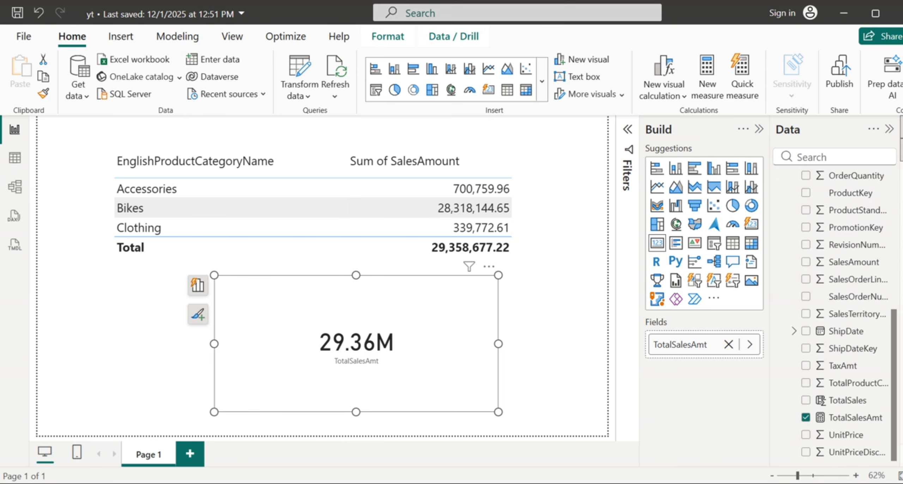